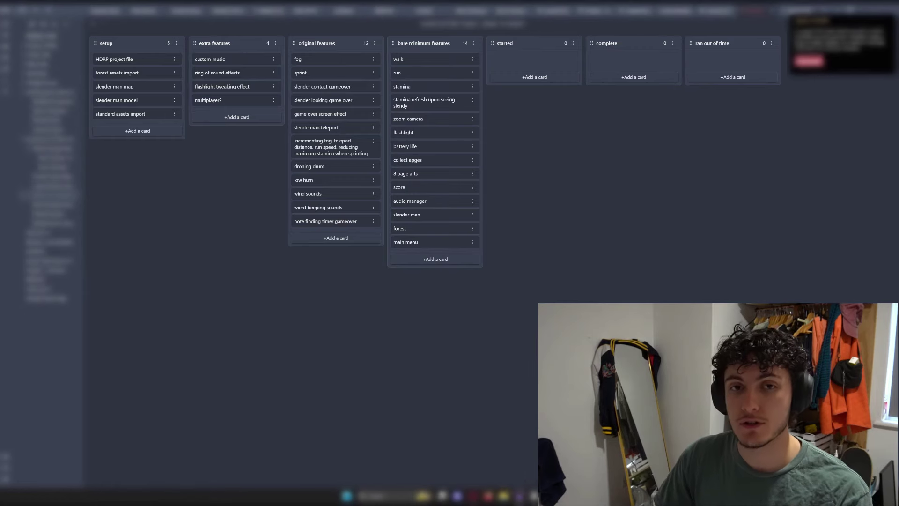
Bring Unity Hub up from the taskbar over the Slender 1hr Kanban board
left_click(534, 494)
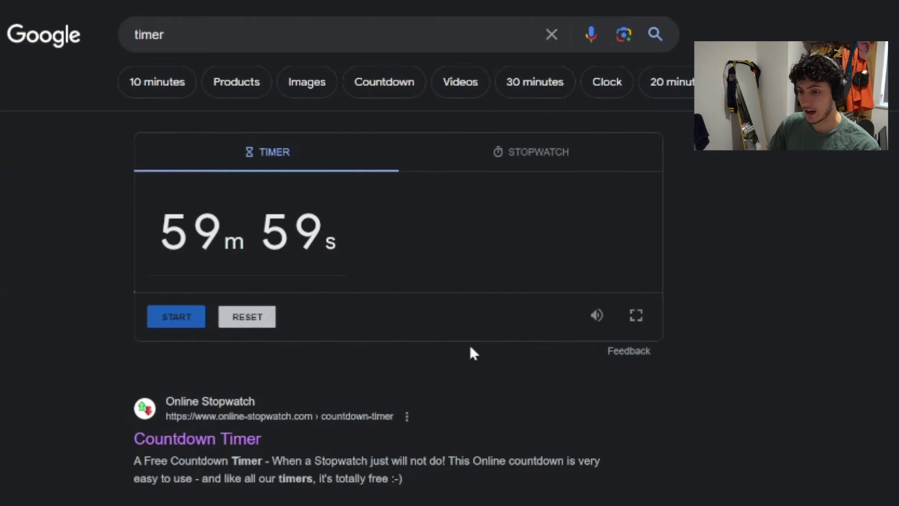
Start the 59m 59s Google countdown, then return to Unity and open the Hierarchy create menu
left_click(112, 176)
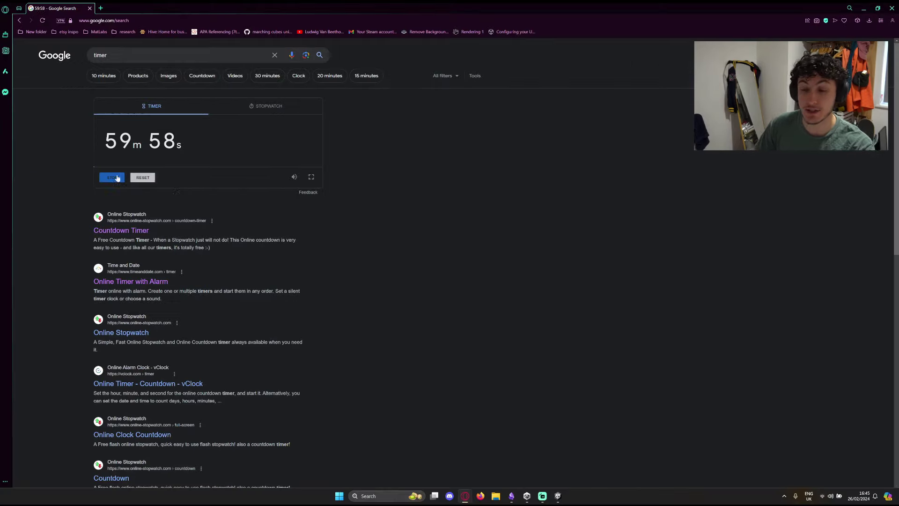
left_click(557, 495)
right_click(47, 96)
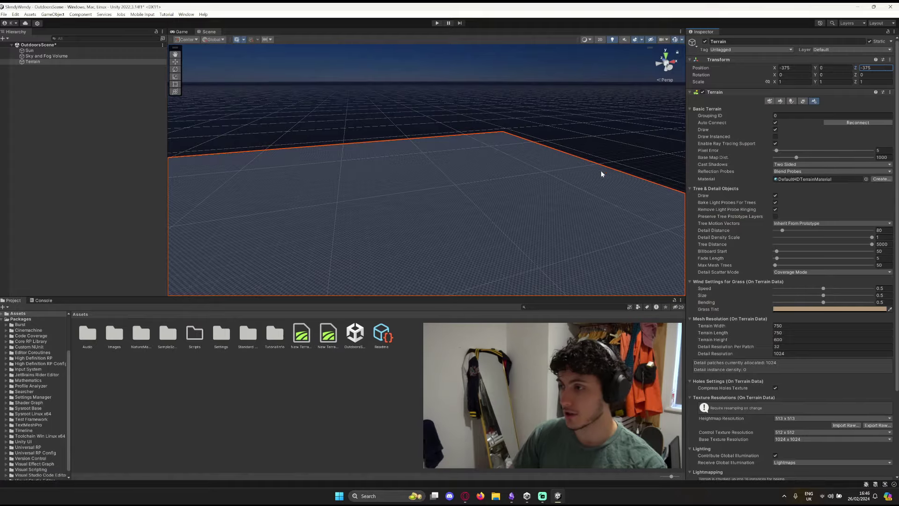
Drop the FPSController prefab onto the terrain and frame it in the Scene view
right_click_drag(602, 173, 247, 150)
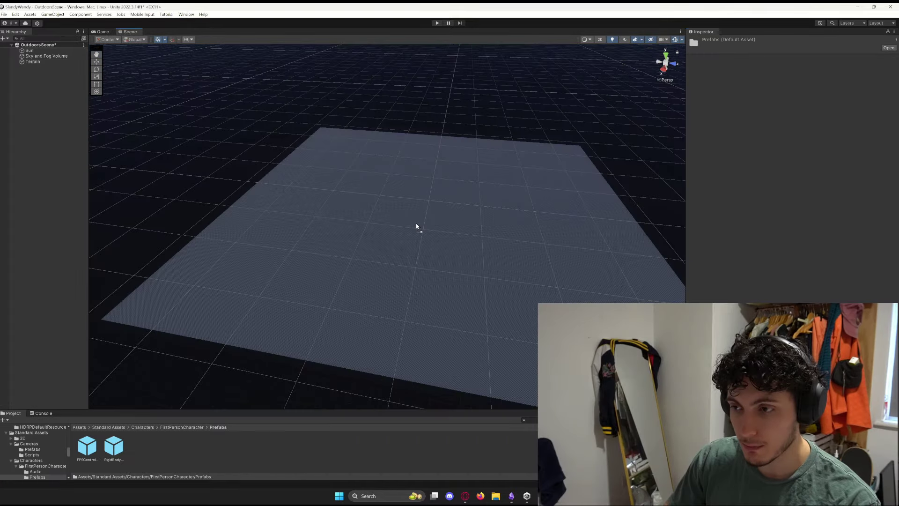
left_click_drag(417, 226, 416, 230)
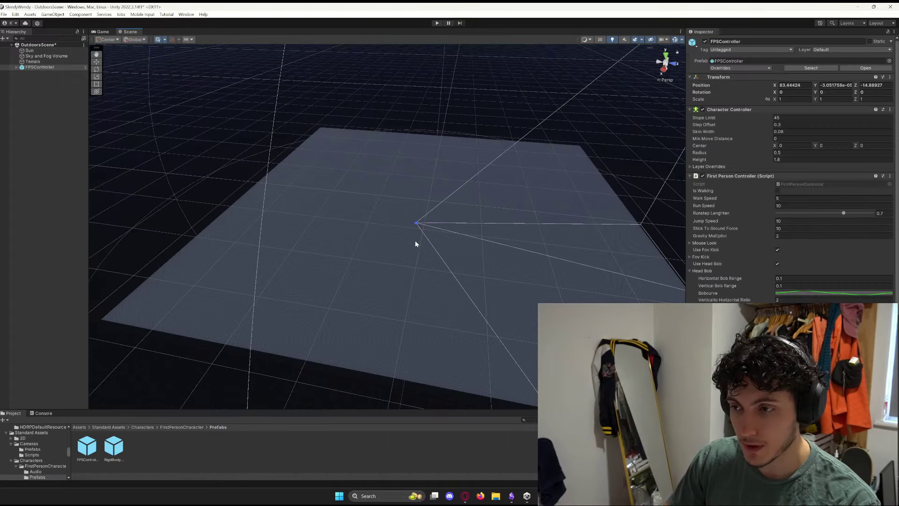
double_click(44, 68)
right_click_drag(287, 194, 483, 270)
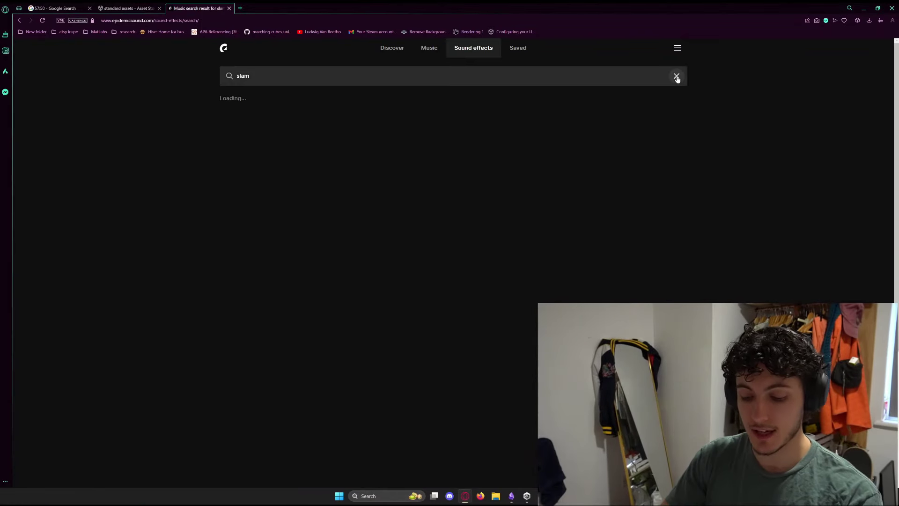
Trim the work-boot footstep clip to its opening second and play-test the player's footsteps
left_click(473, 74)
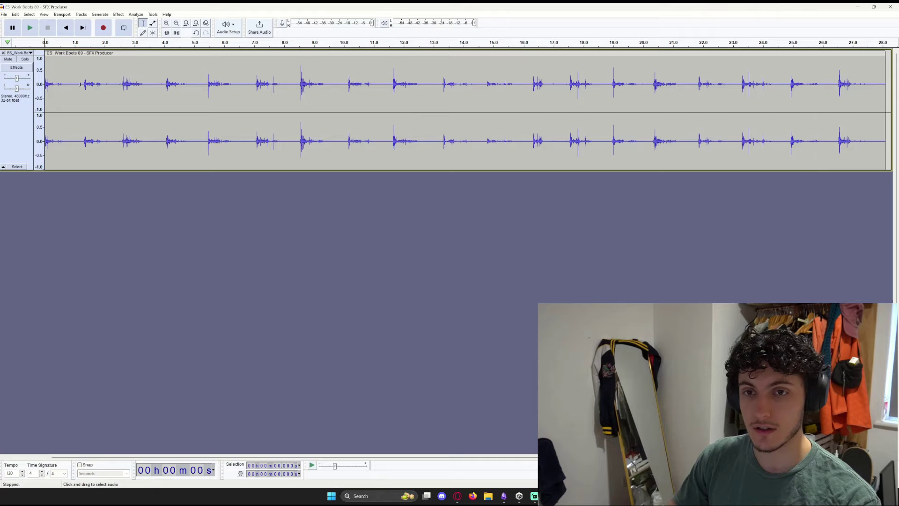
left_click_drag(83, 85, 45, 85)
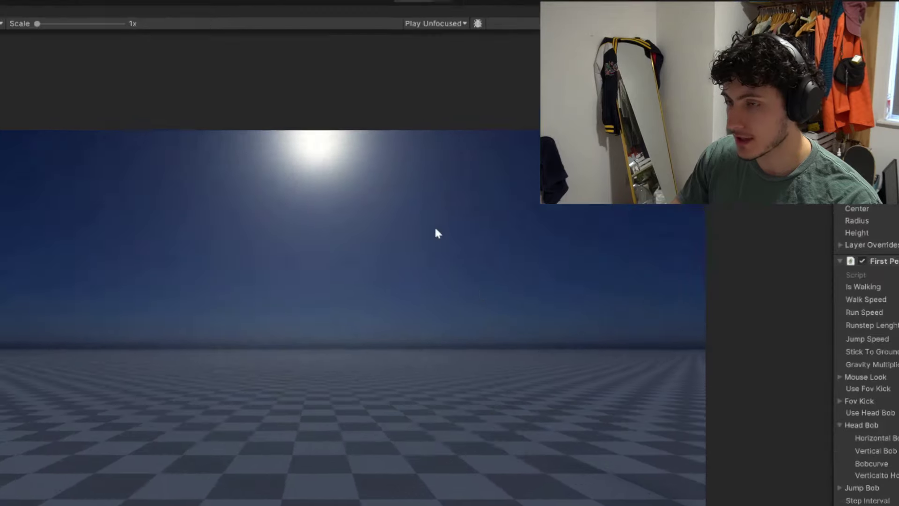
left_click(397, 1)
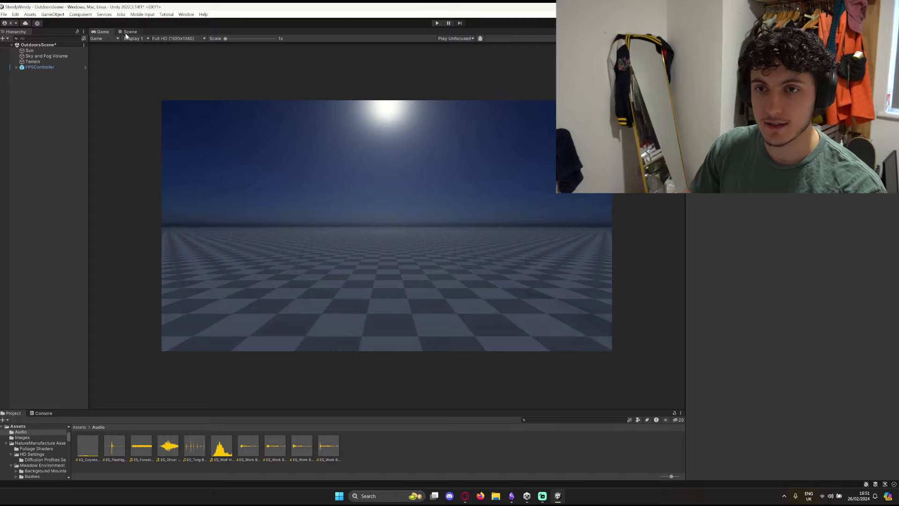
Exit Play mode and paint meadow grass across the terrain at brush size 56, density 100
key("ctrl+p")
right_click_drag(332, 193, 309, 210)
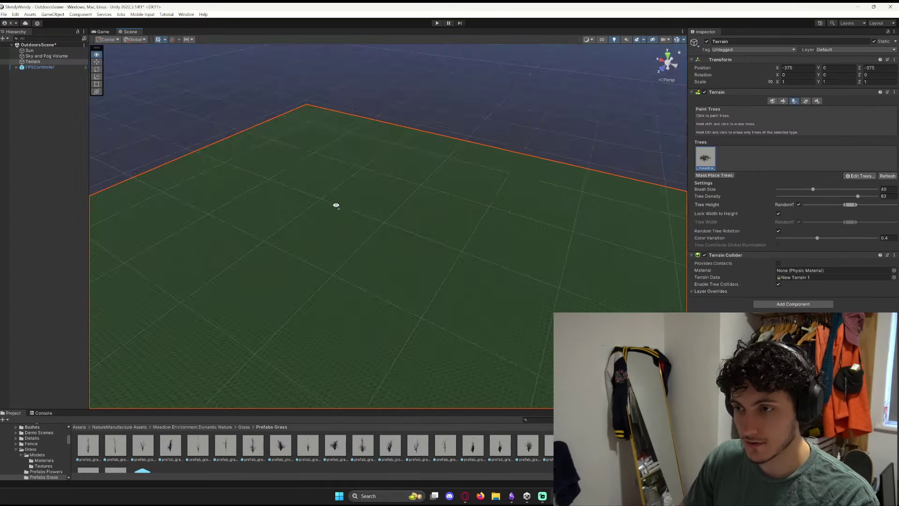
right_click_drag(336, 205, 356, 254)
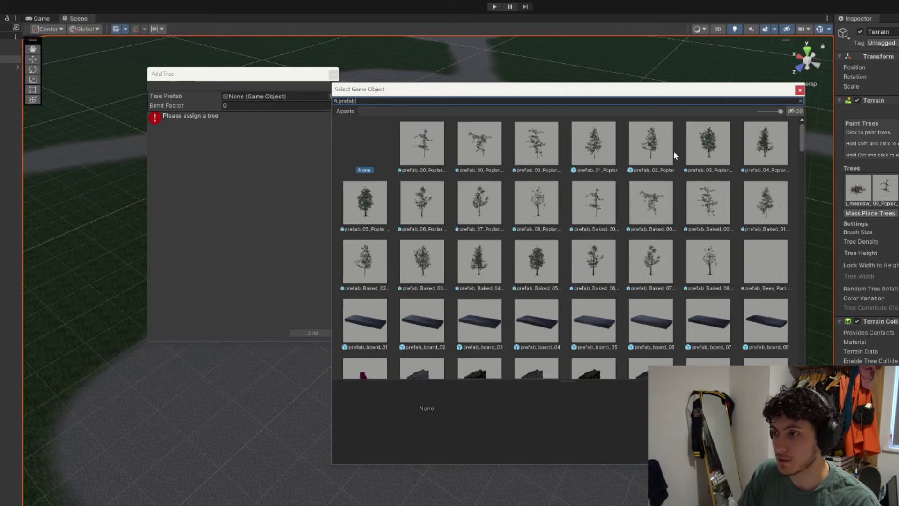
Add prefab_03_Poplar_skan and another tree type to the terrain's paintable tree list
left_click(706, 144)
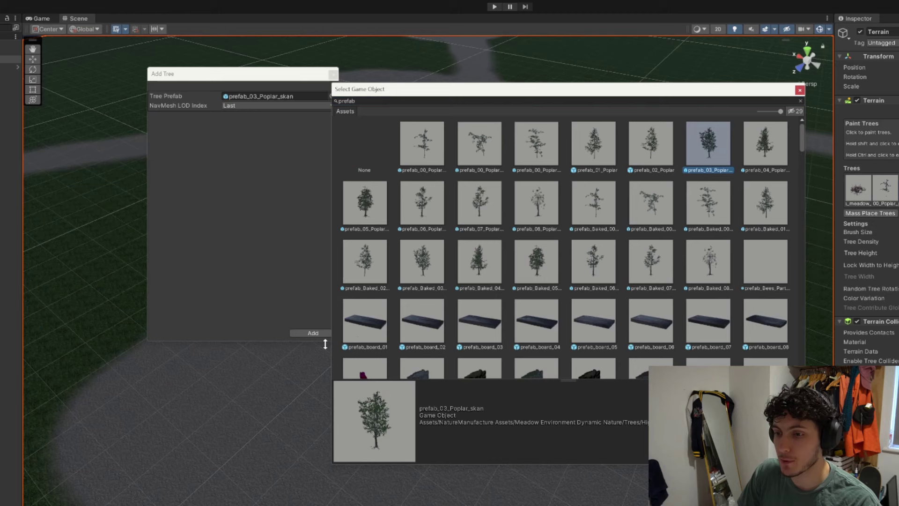
left_click(309, 333)
left_click(312, 333)
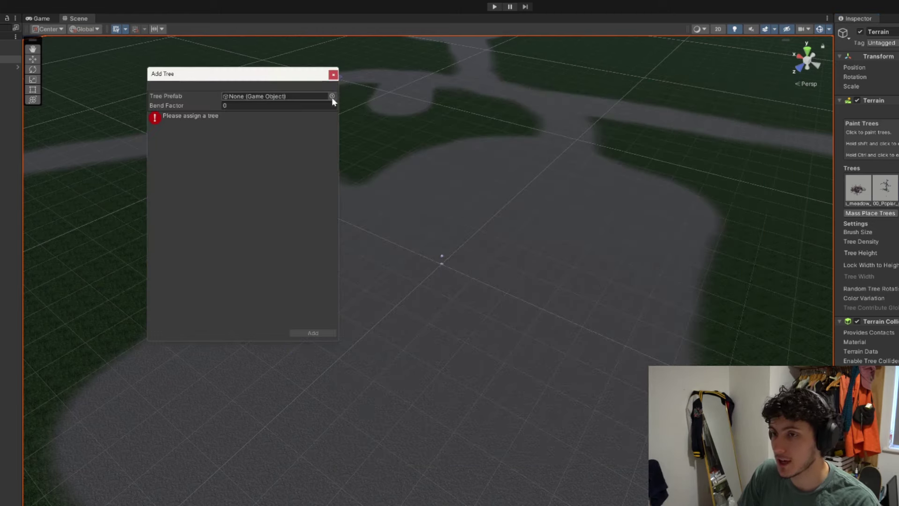
left_click(332, 96)
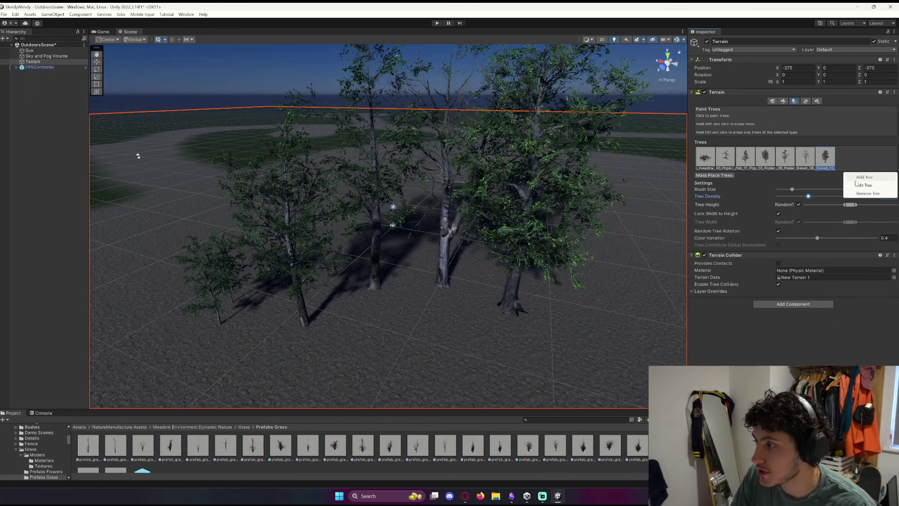
left_click(861, 177)
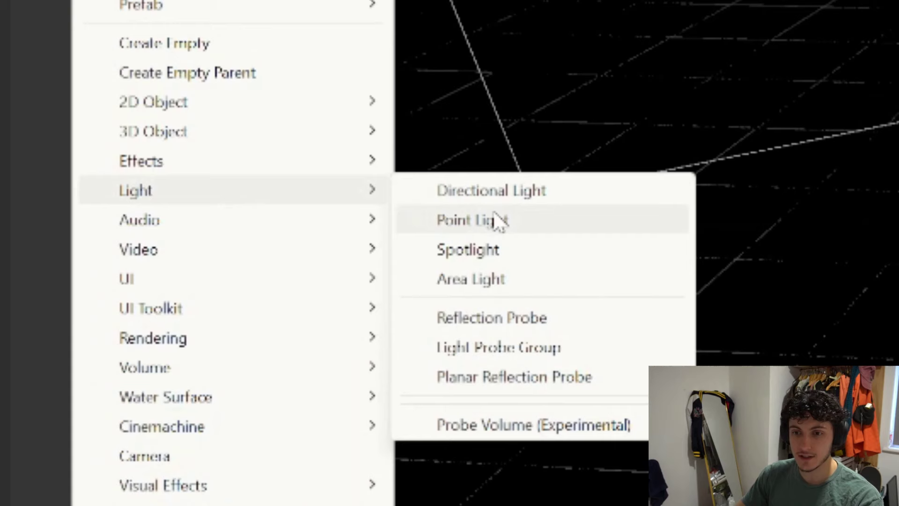
Create a spotlight flashlight for the player and raise its intensity to 2676.923 lumens
left_click(509, 257)
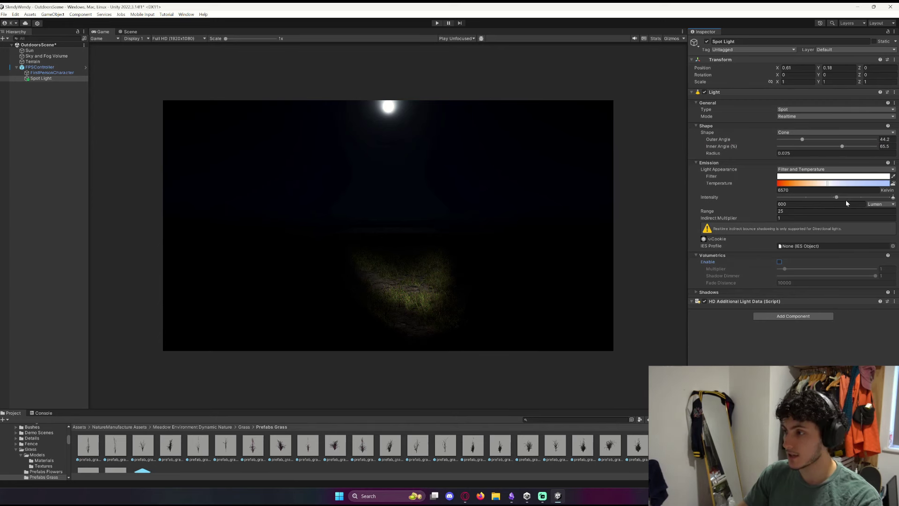
left_click_drag(851, 201, 853, 199)
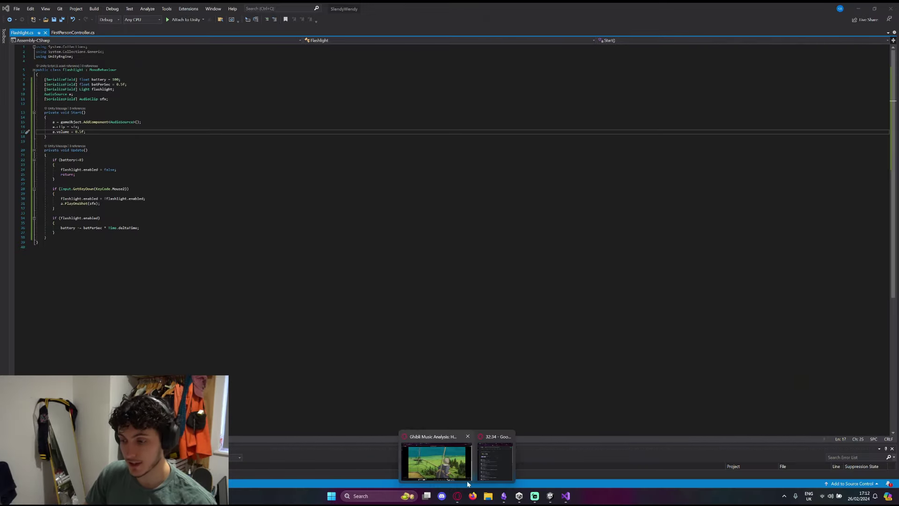
Check the countdown and confirm ES_Flashlight Switch 4 as the flashlight's switch sound
left_click(495, 462)
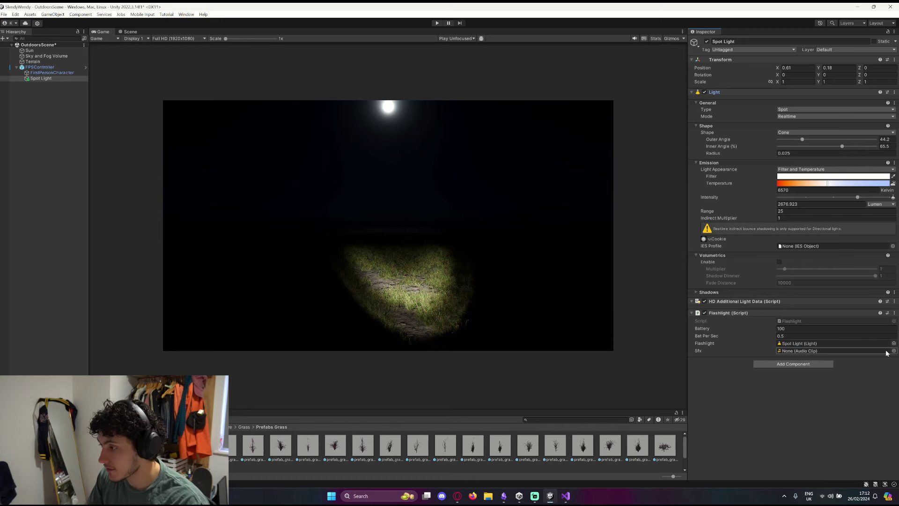
key("Escape")
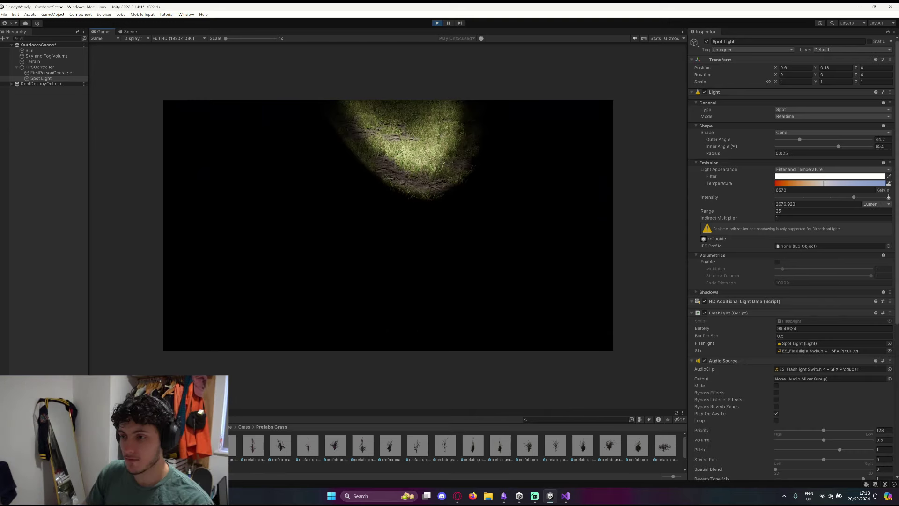
Test the flashlight toggle with F, then move the flashlight and battery life cards to complete
key("f")
key("f")
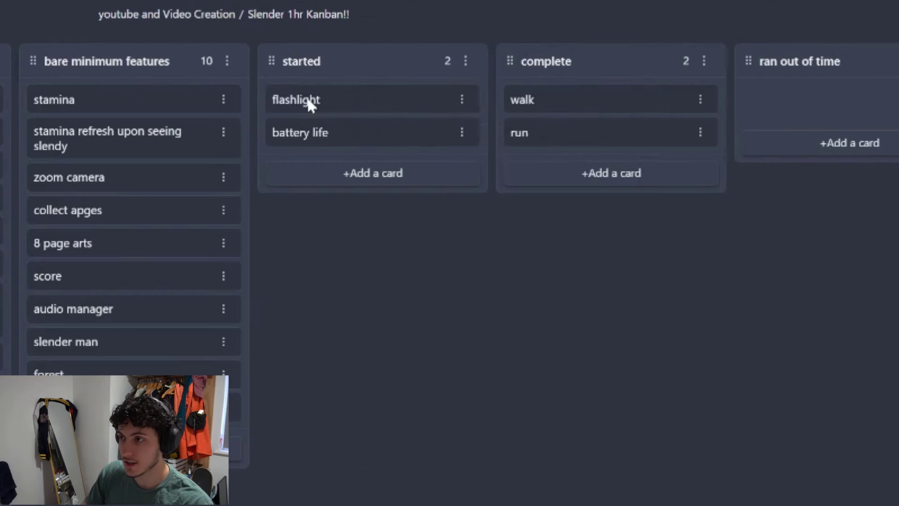
left_click_drag(306, 94, 543, 101)
left_click_drag(339, 100, 549, 124)
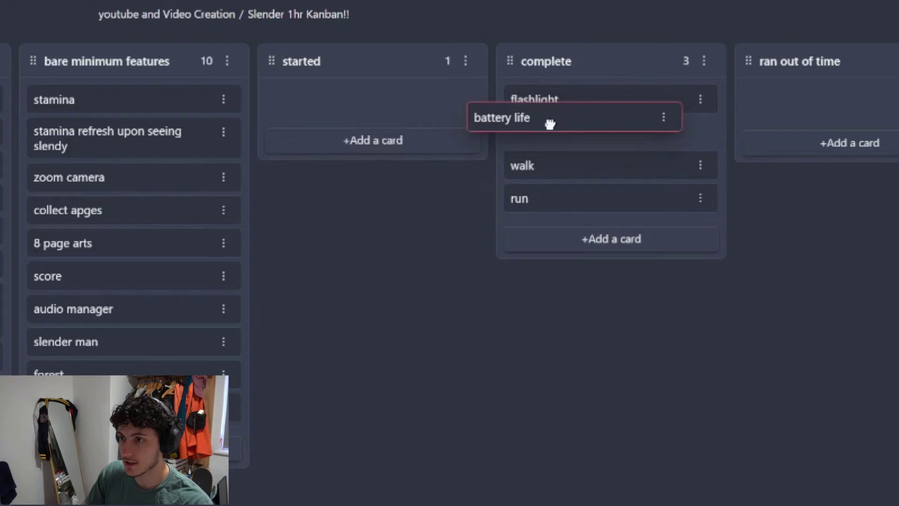
Move the zoom camera, score and collect apges cards into started, and select the player camera
left_click_drag(206, 146, 337, 93)
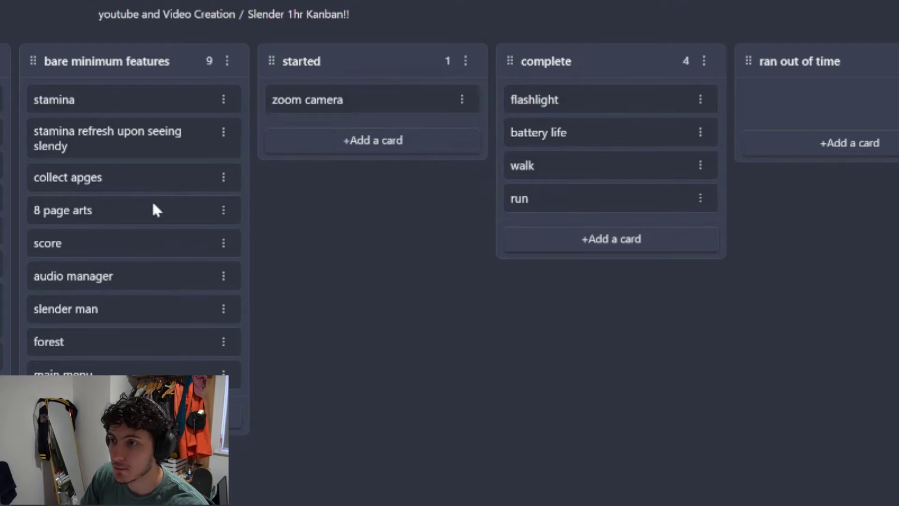
left_click_drag(154, 243, 328, 128)
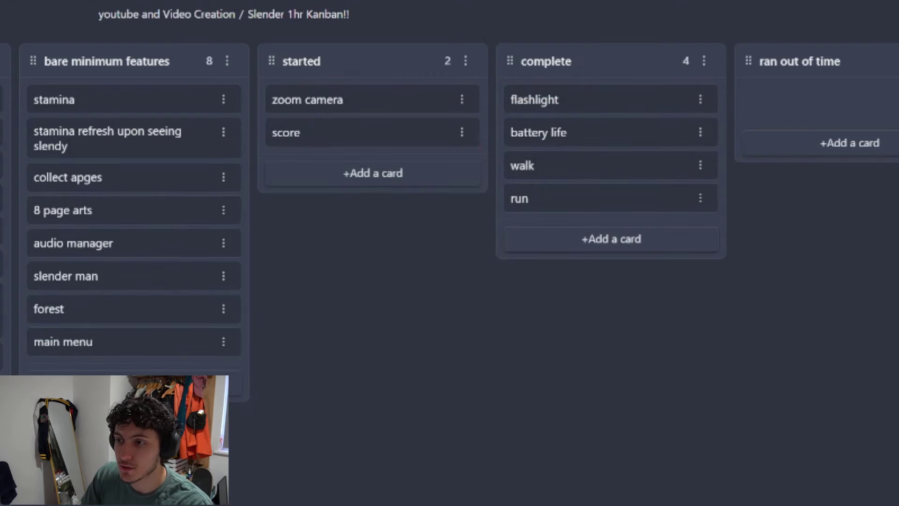
left_click_drag(96, 176, 321, 155)
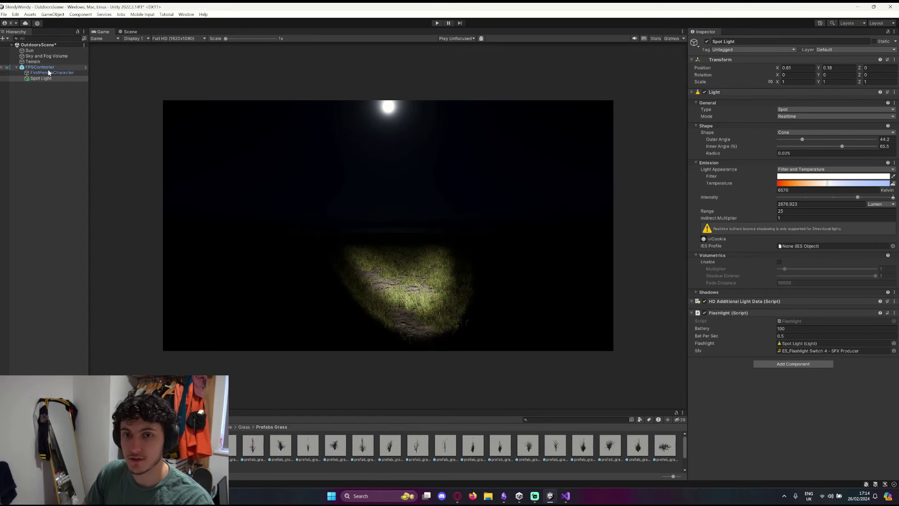
left_click(50, 73)
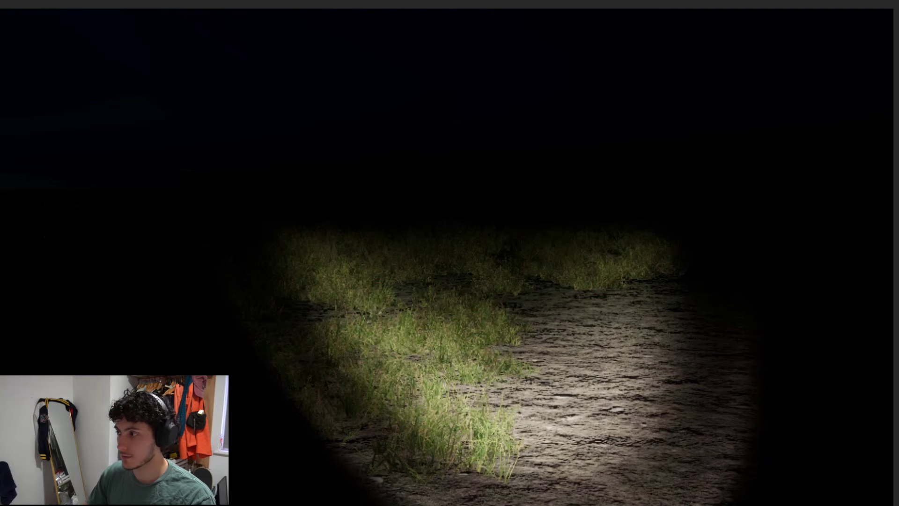
Zoom the camera in and out with three scroll notches each way during Play mode
scroll(468, 328, "down", 5)
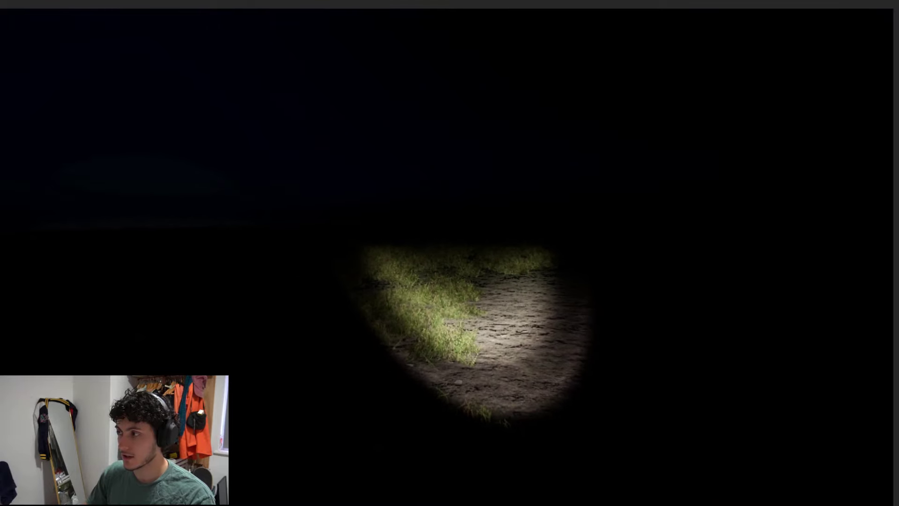
scroll(468, 328, "up", 4)
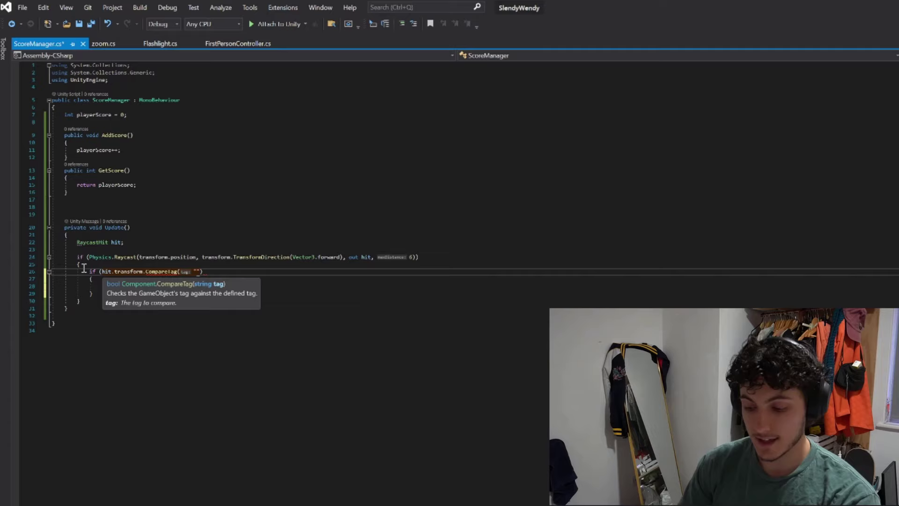
Enter 'Page' as the CompareTag value in ScoreManager's raycast check, then return to Unity
type("Page")
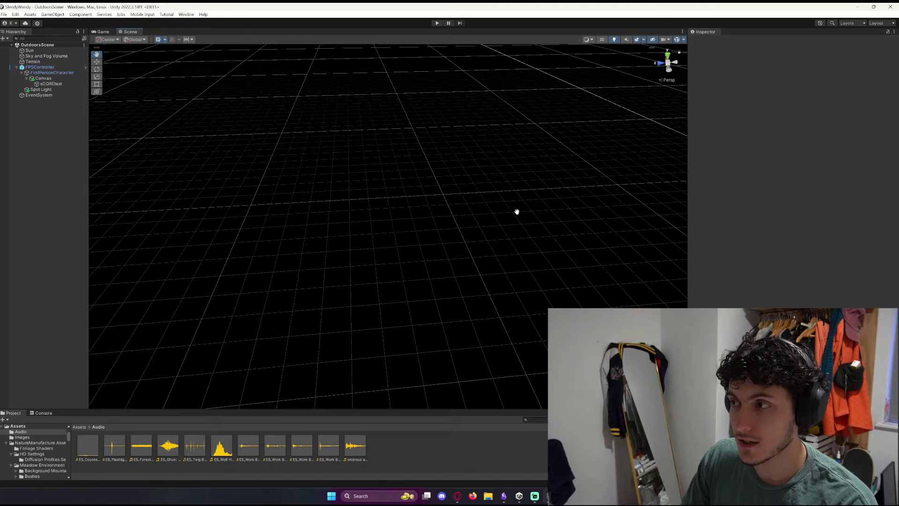
left_click_drag(177, 202, 392, 223)
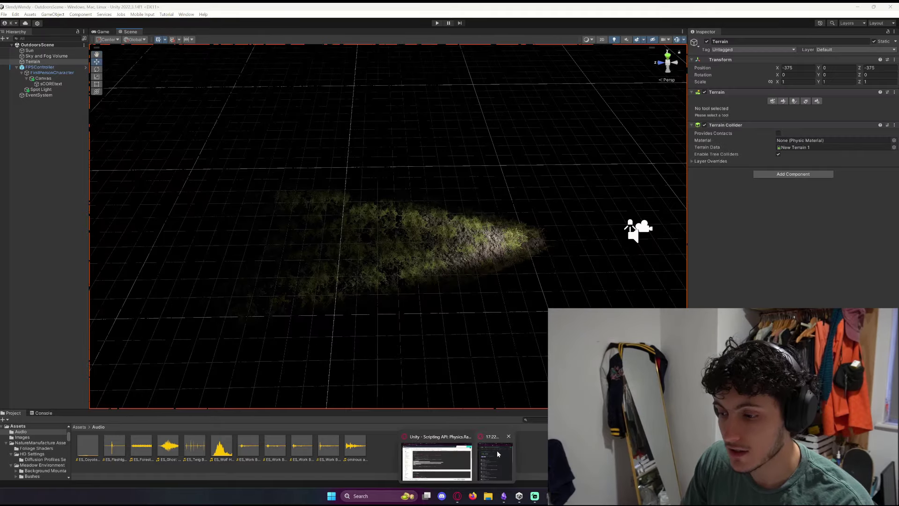
left_click(496, 450)
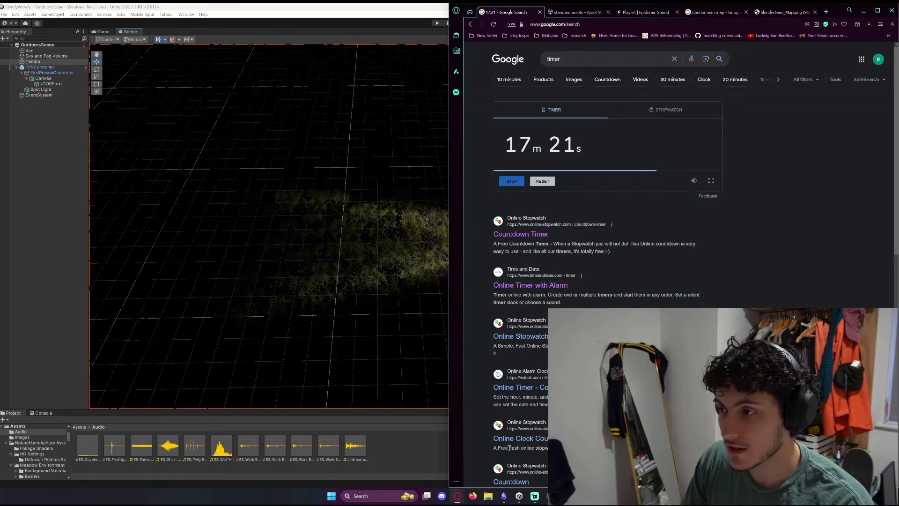
left_click(441, 462)
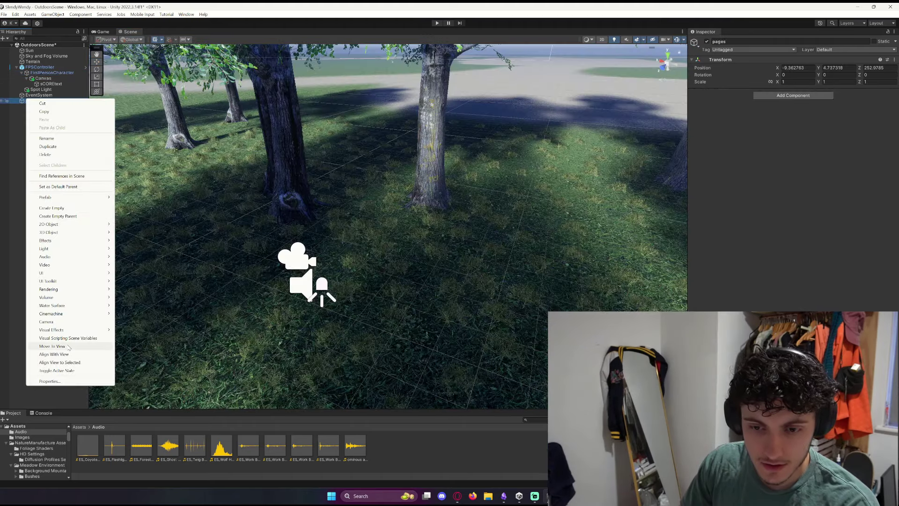
Create a Plane page under 'pages' on a tree trunk and collect it in Play mode
mouse_move(64, 235)
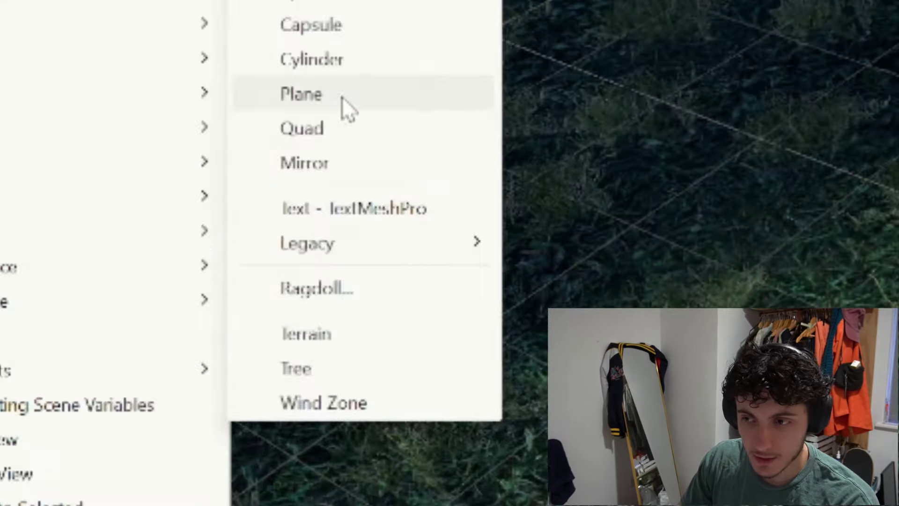
left_click(132, 264)
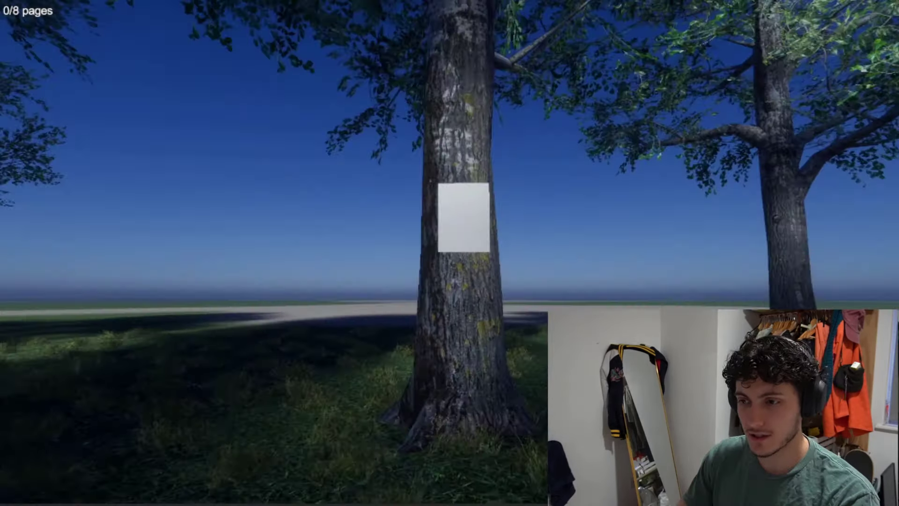
key("w")
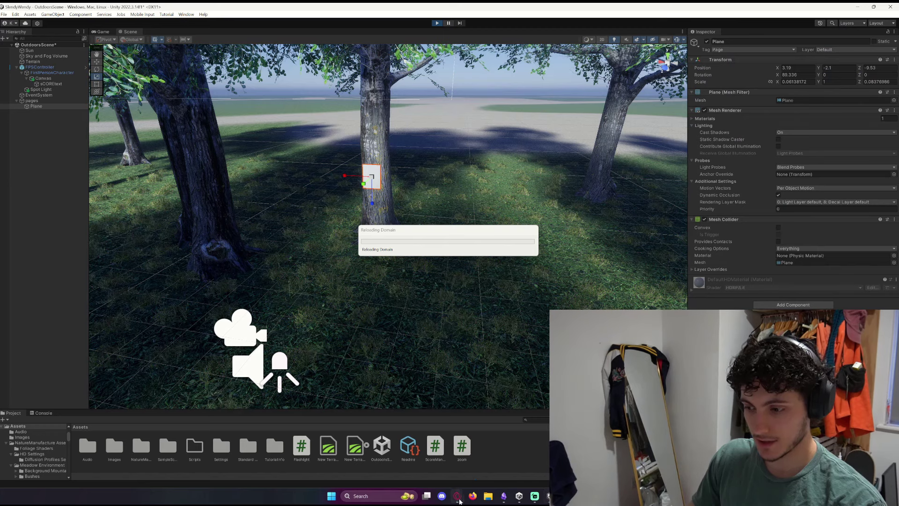
left_click(459, 499)
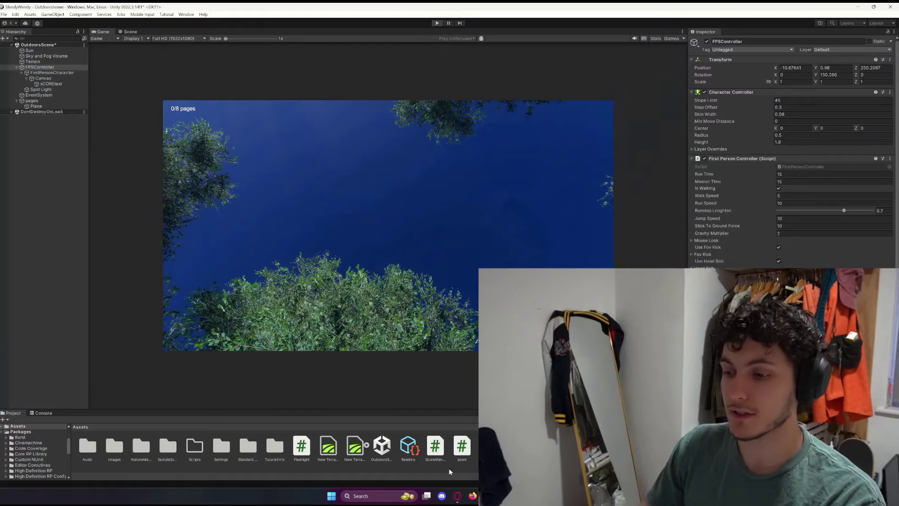
Stop the play test and return to editing the scene
key("ctrl+p")
mouse_move(457, 496)
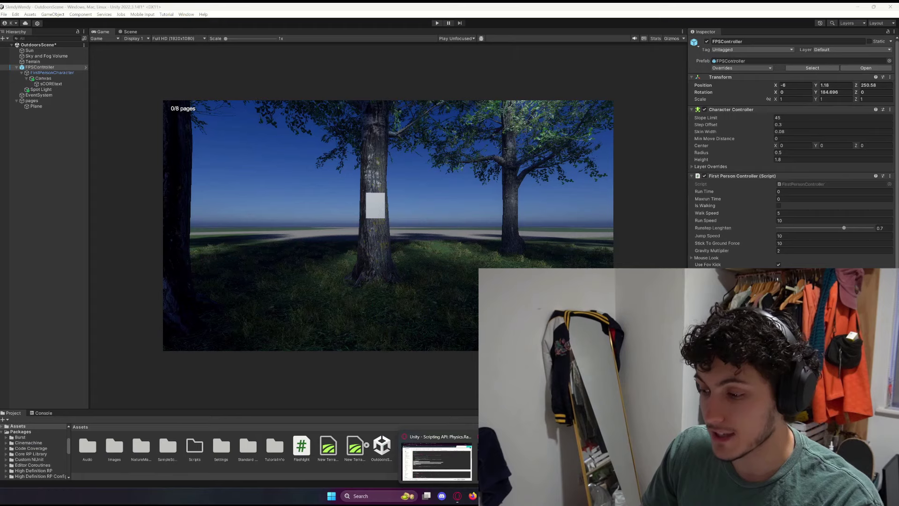
left_click(131, 31)
scroll(523, 124, "down", 3)
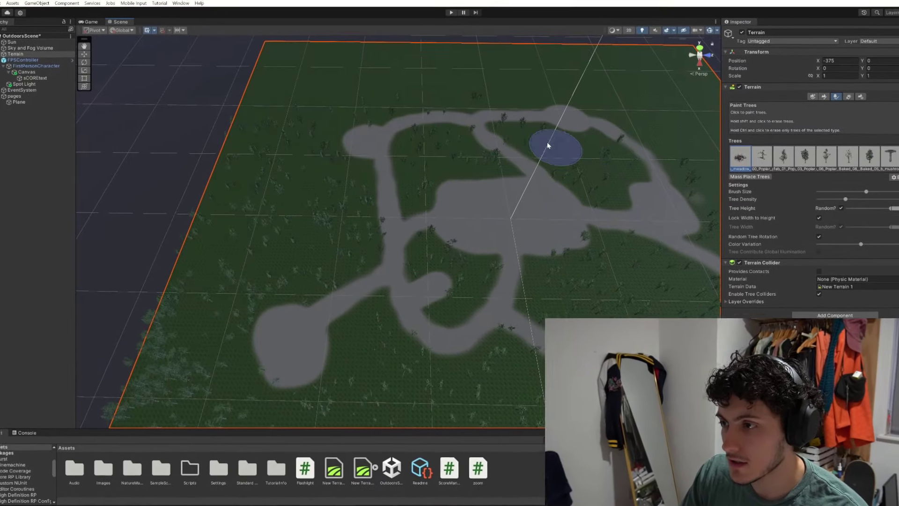
scroll(398, 187, "down", 5)
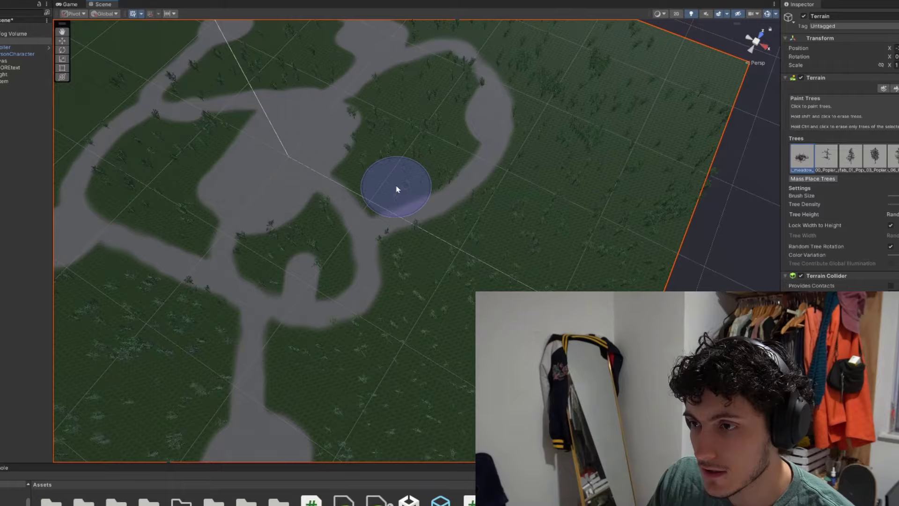
scroll(515, 61, "up", 5)
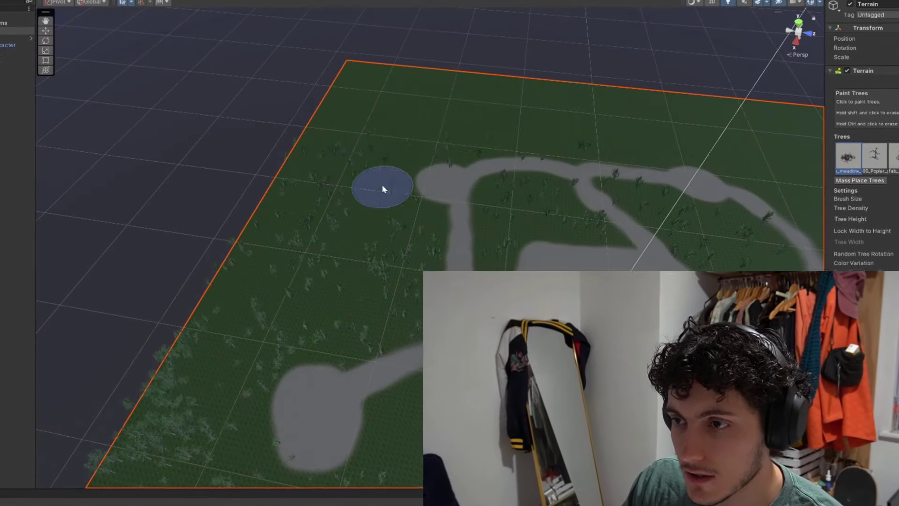
scroll(243, 463, "down", 5)
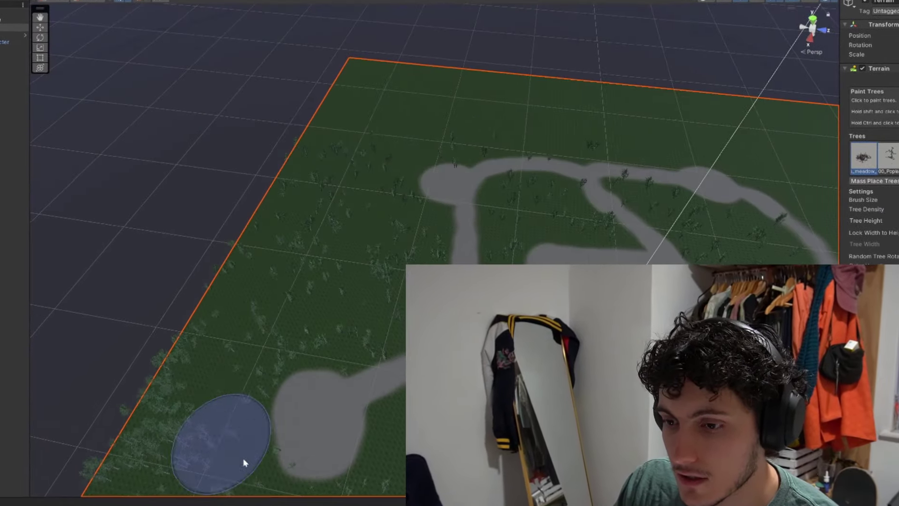
scroll(533, 55, "up", 10)
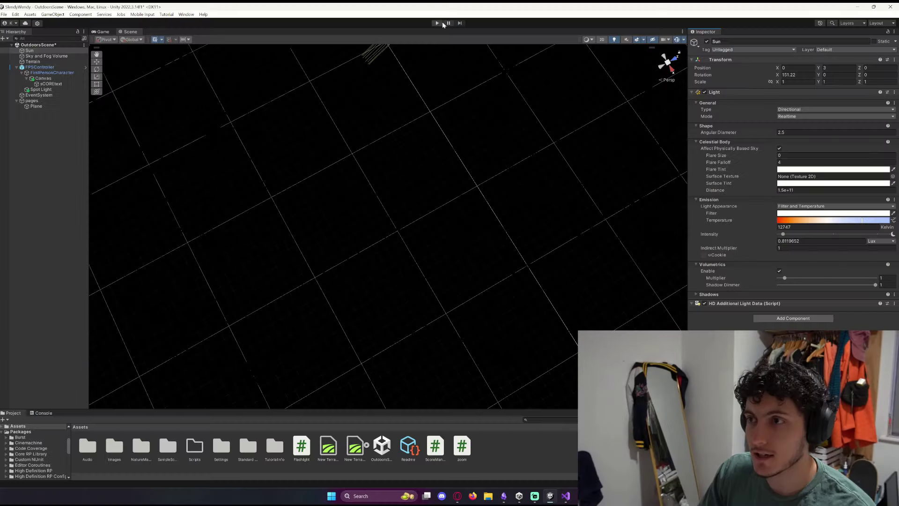
Create an empty 'sound' object with an Audio Source playing ES_Forest Night Crickets
key("ctrl+p")
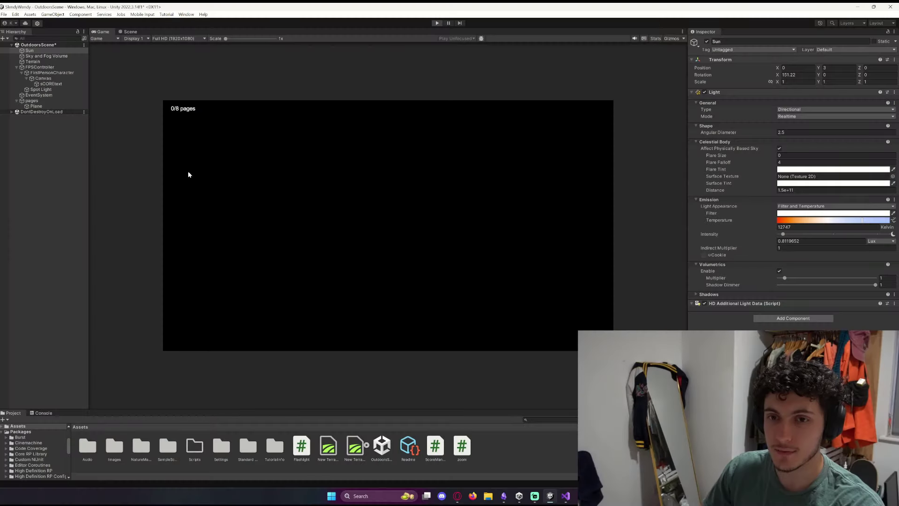
right_click(29, 132)
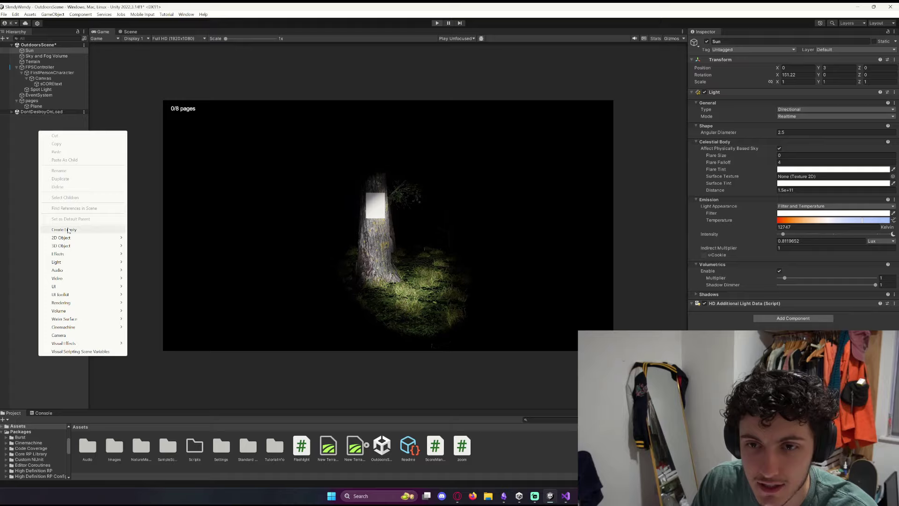
left_click(69, 229)
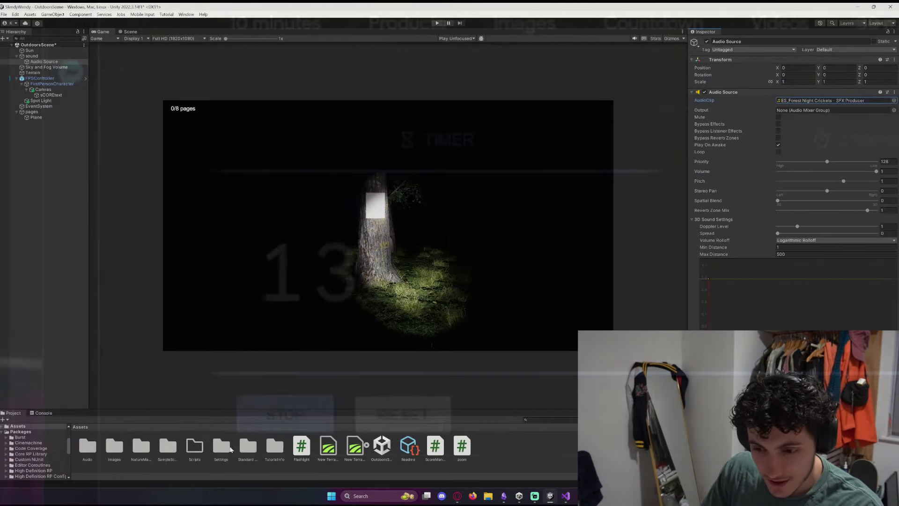
left_click(166, 449)
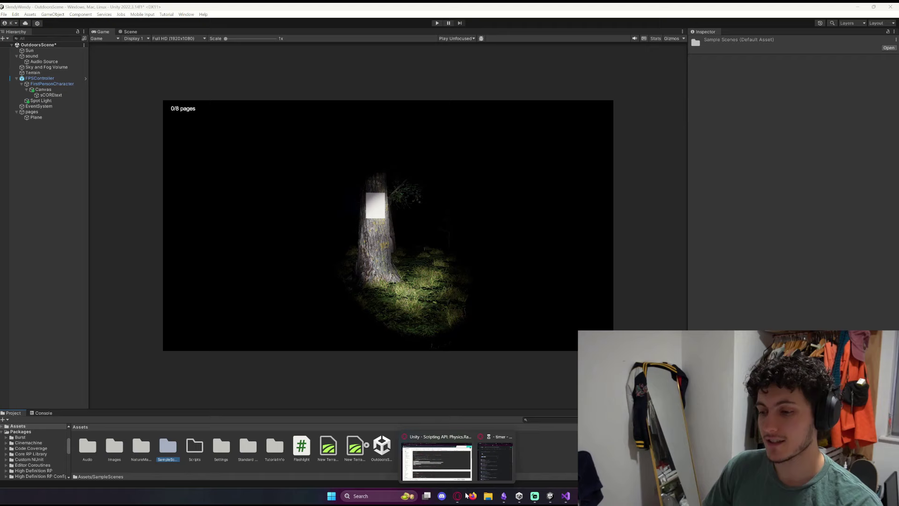
left_click(506, 462)
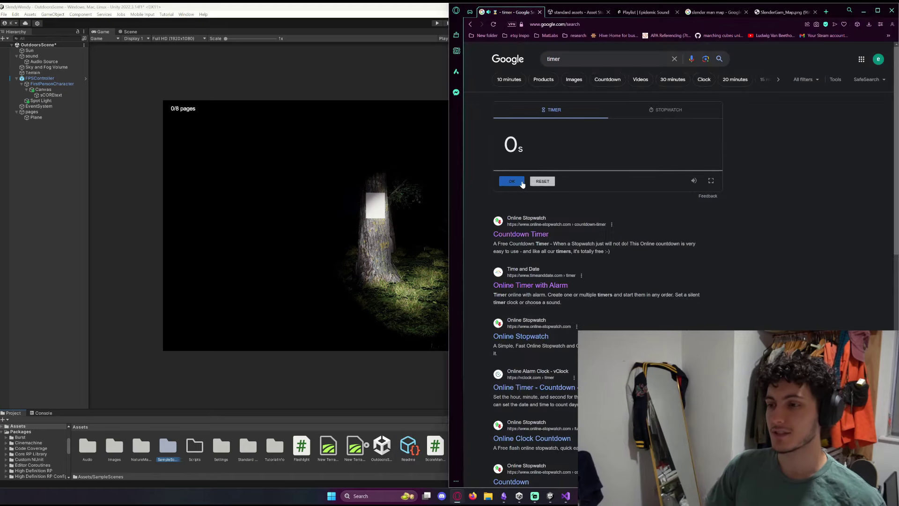